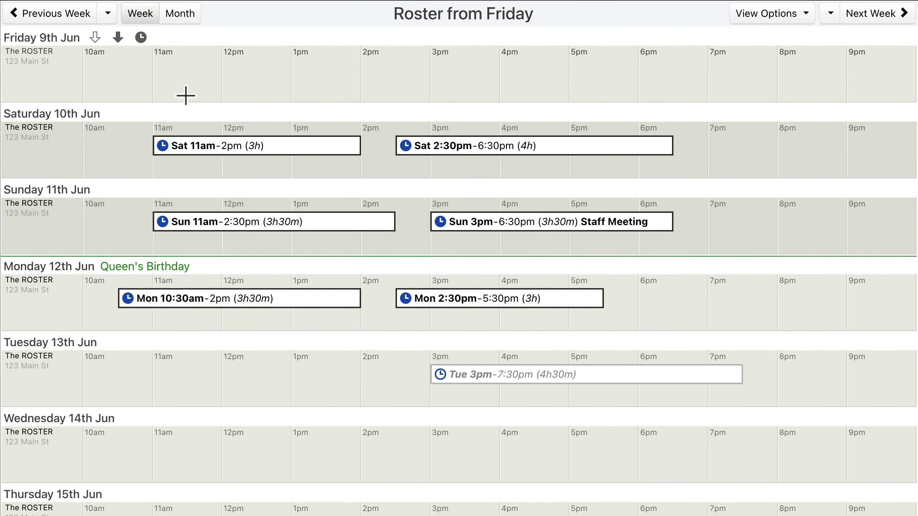
# Assign the second and fifth listed employees to the Saturday 11am-2pm shift and remove the fifth one again
pyautogui.click(257, 146)
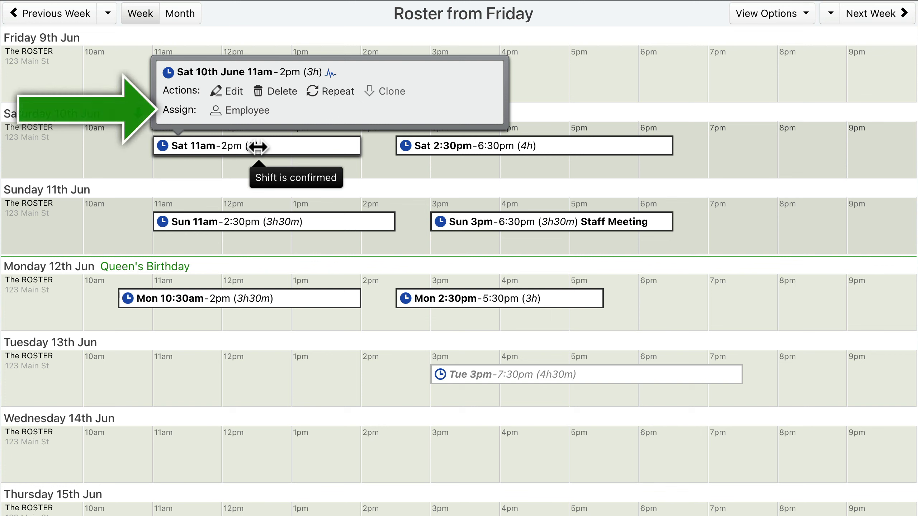
pyautogui.click(240, 111)
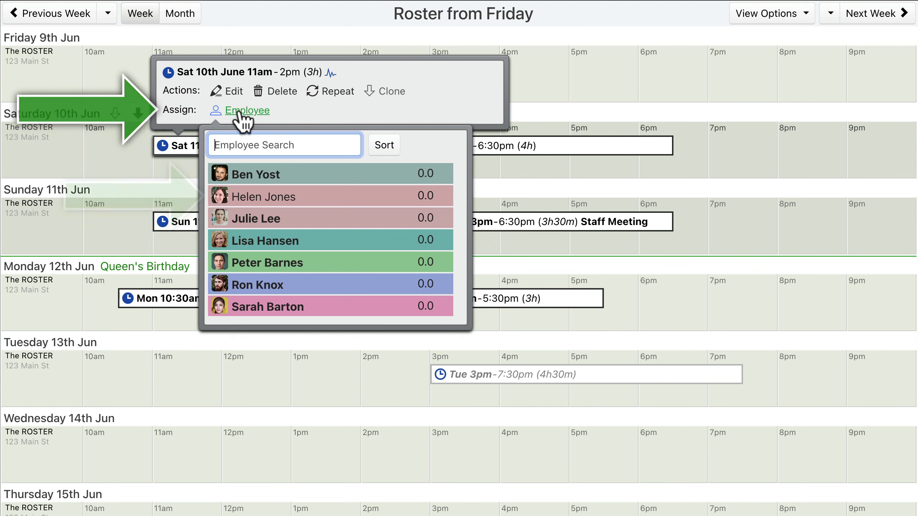
pyautogui.click(334, 203)
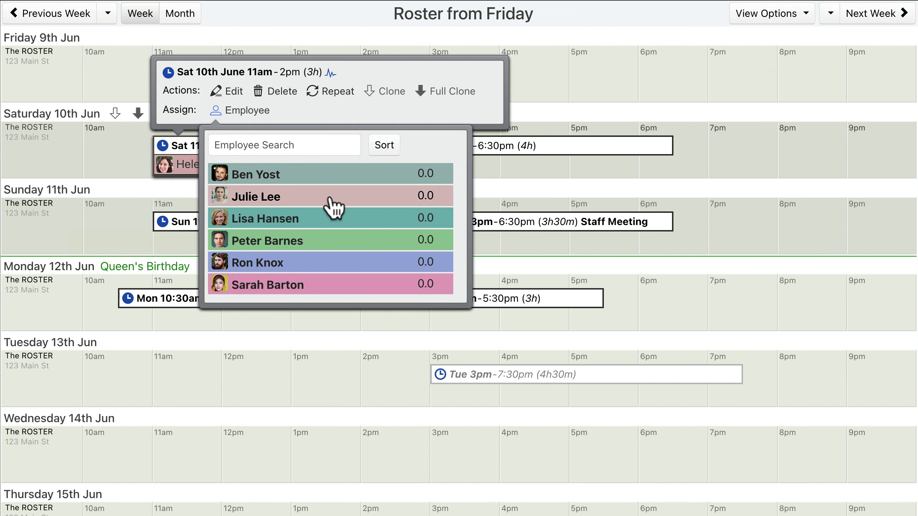
pyautogui.click(332, 241)
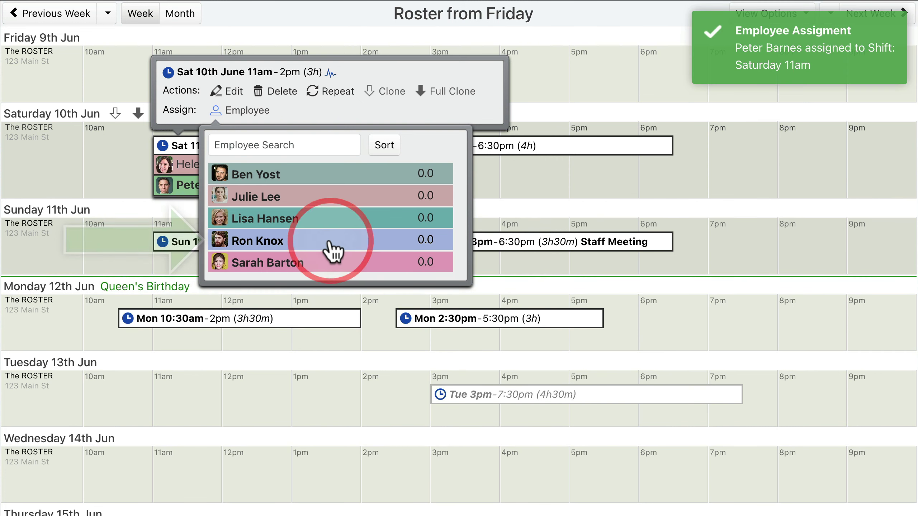
pyautogui.click(240, 113)
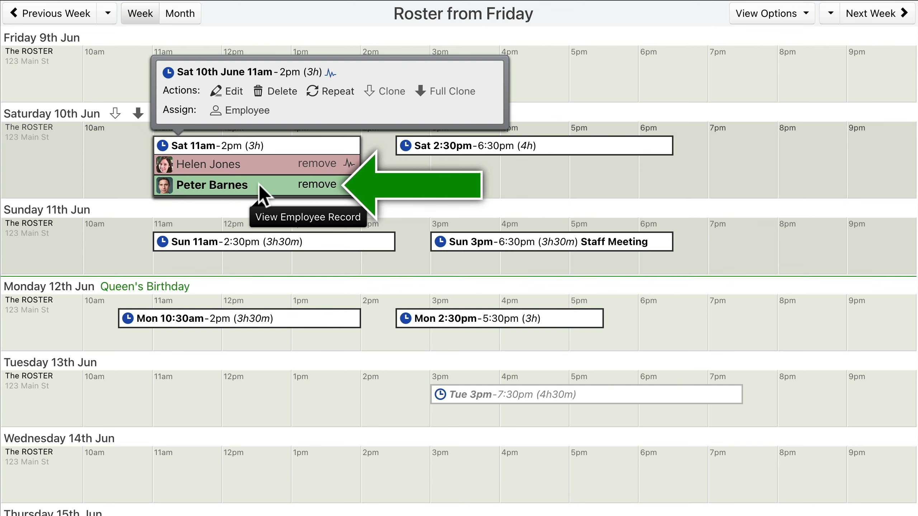
pyautogui.click(317, 185)
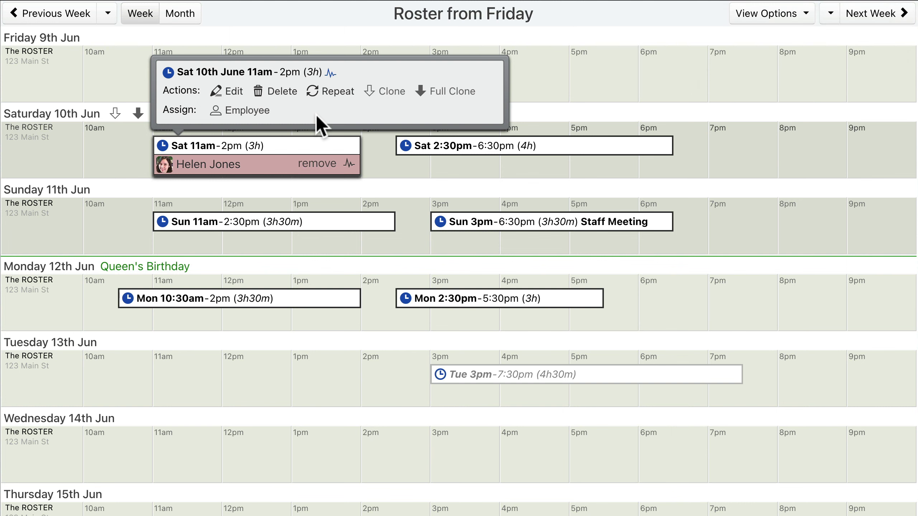
# View the list of assignable employees for the Saturday 2:30pm-6:30pm shift and close it
pyautogui.moveTo(532, 146)
pyautogui.click(483, 111)
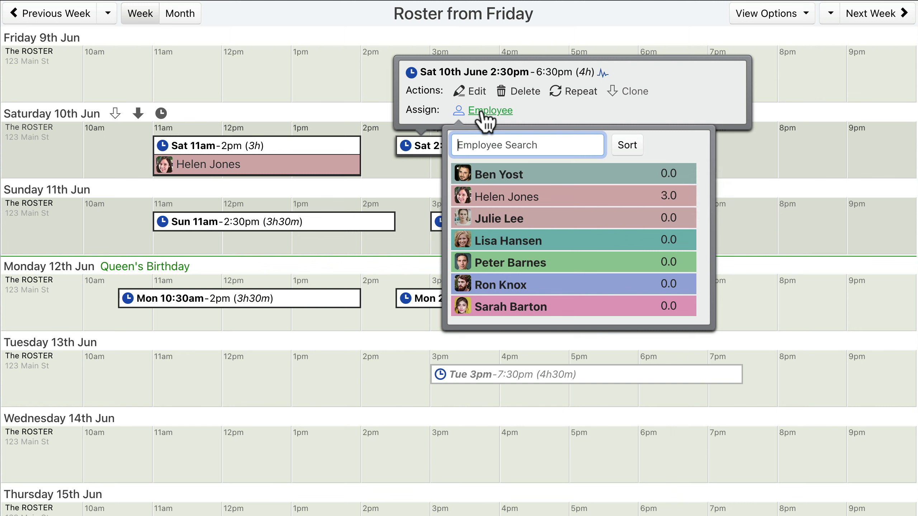
pyautogui.click(481, 112)
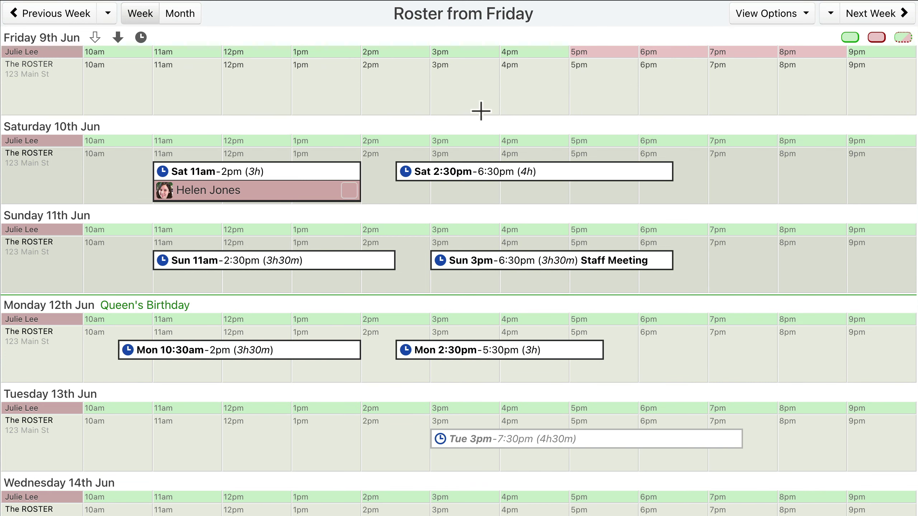
# Check each employee's availability indicator in the assignment list of the Saturday 2:30pm-6:30pm shift
pyautogui.click(533, 171)
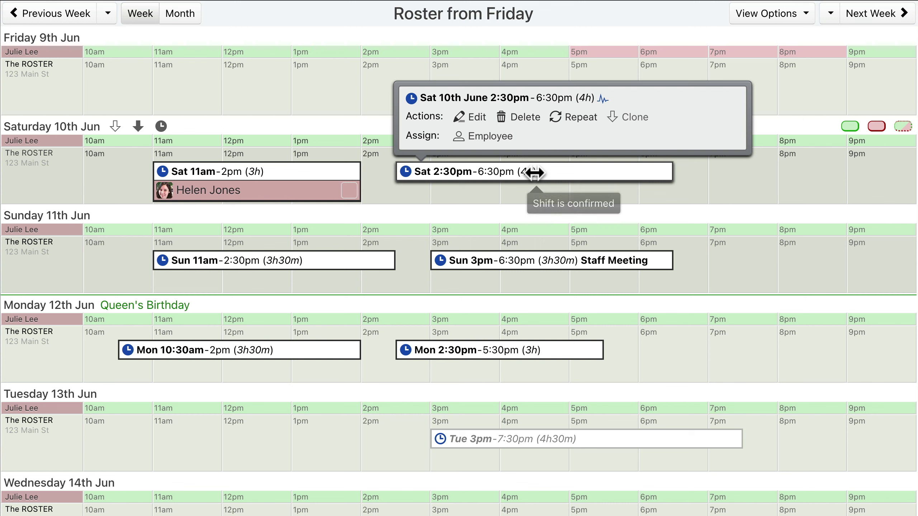
pyautogui.click(485, 141)
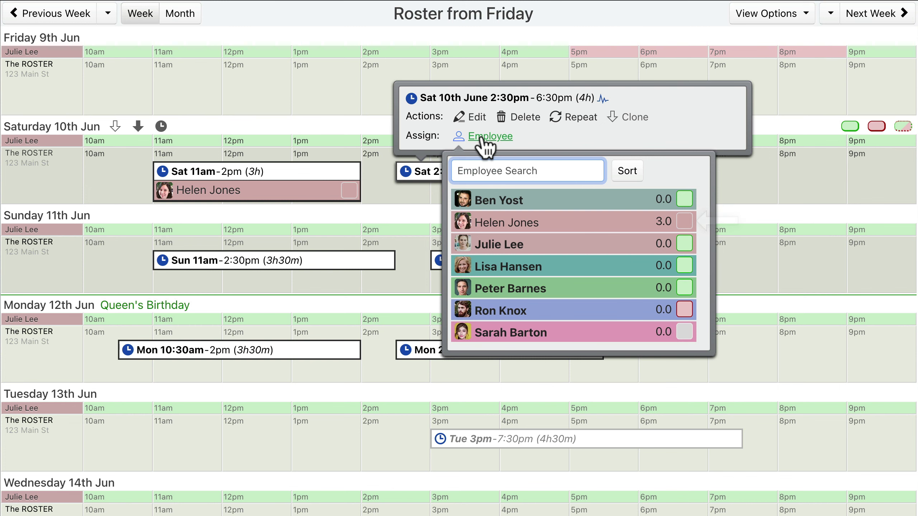
pyautogui.click(483, 138)
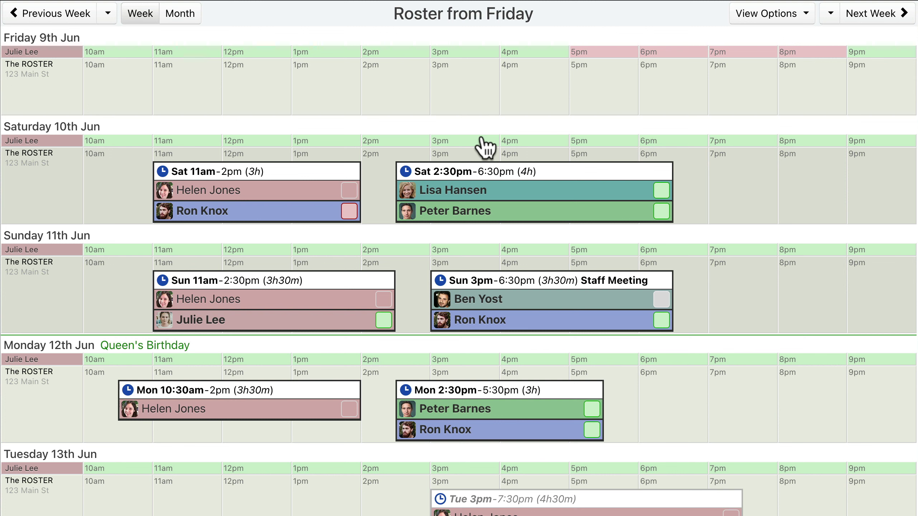
# Show the Availability Row display options for the weekly roster
pyautogui.moveTo(487, 145)
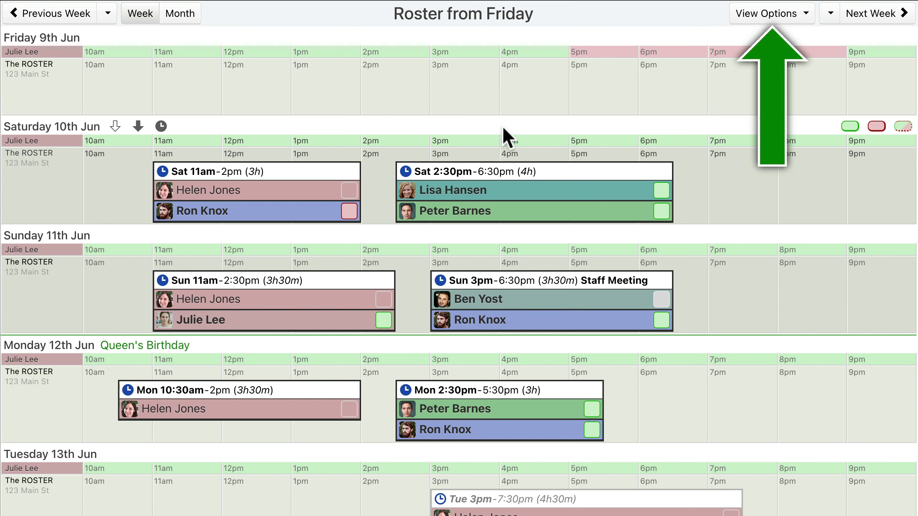
pyautogui.click(771, 19)
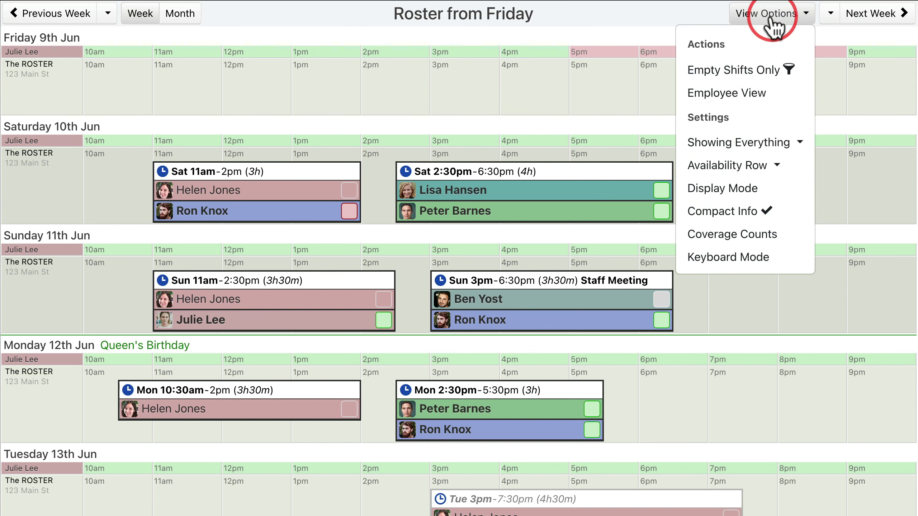
pyautogui.click(744, 169)
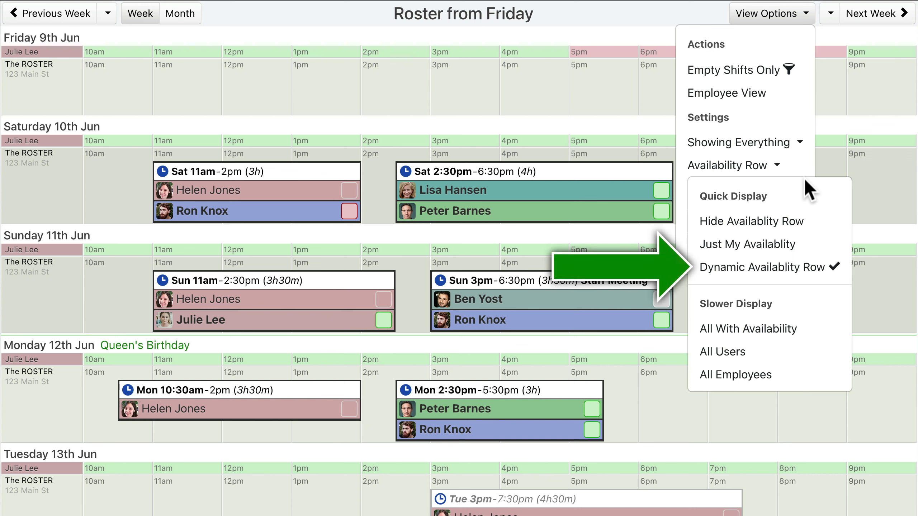
# Examine the assigned employees' availability in the dynamic availability row, going through the Saturday, Sunday and Monday shifts
pyautogui.moveTo(284, 199)
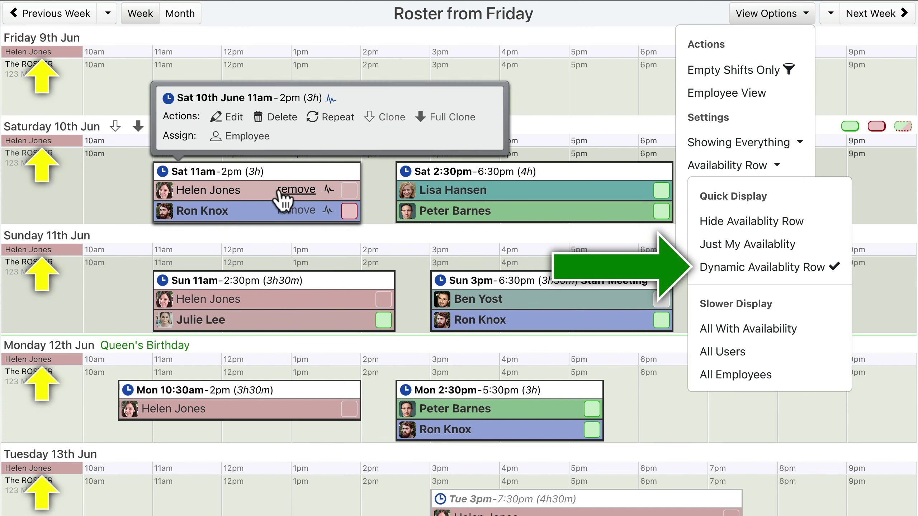
pyautogui.moveTo(260, 211)
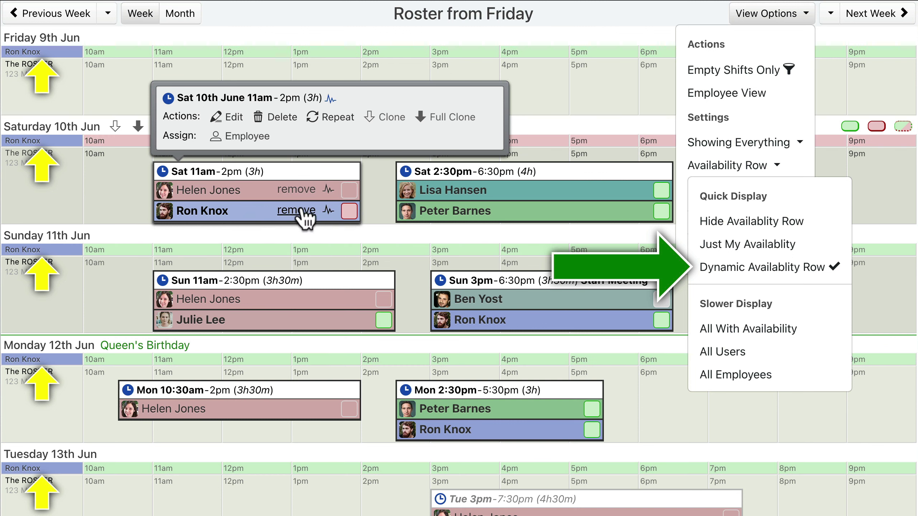
pyautogui.moveTo(523, 199)
pyautogui.moveTo(535, 215)
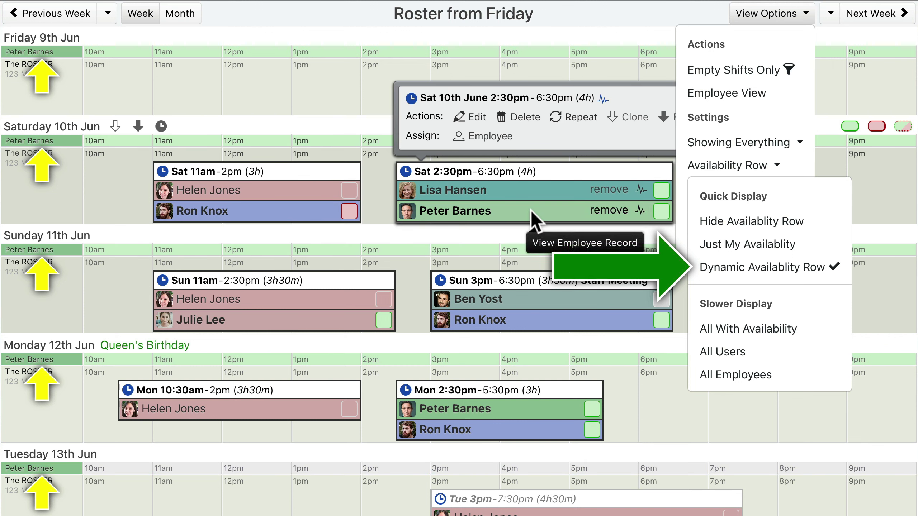
pyautogui.moveTo(274, 302)
pyautogui.moveTo(274, 318)
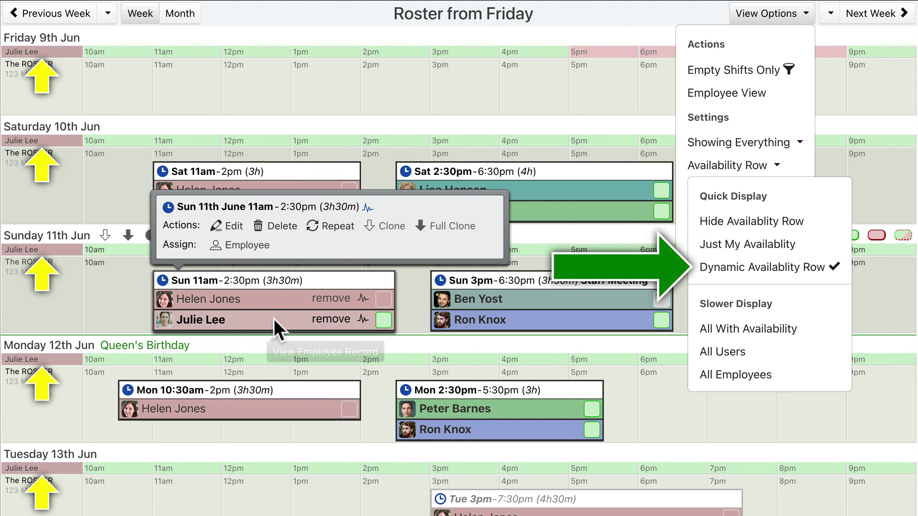
pyautogui.moveTo(532, 299)
pyautogui.moveTo(551, 320)
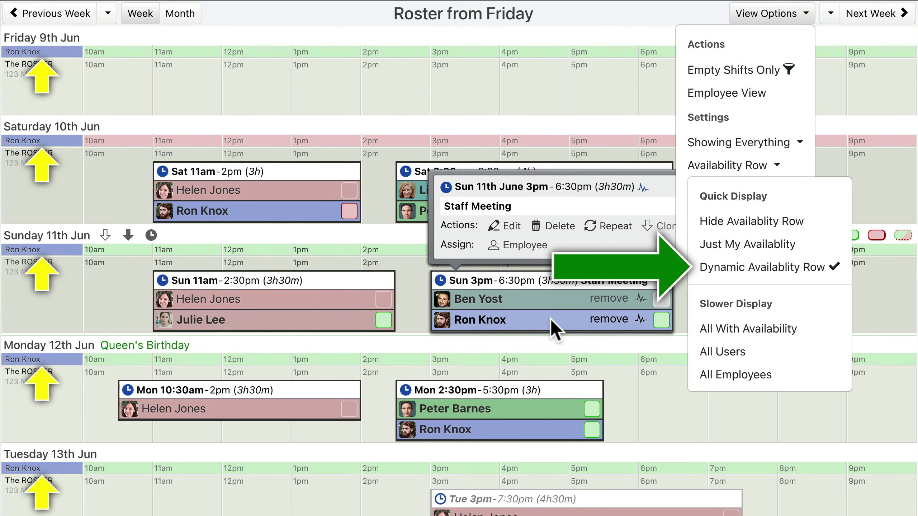
pyautogui.moveTo(247, 405)
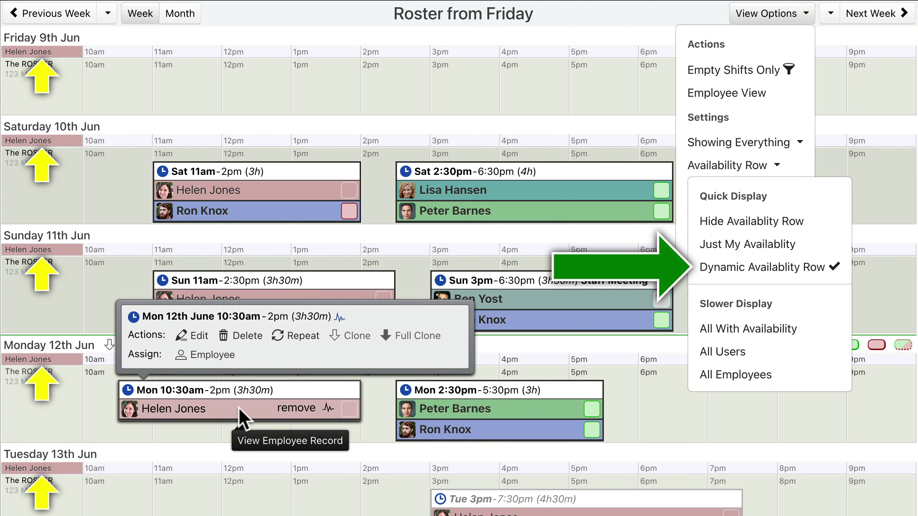
pyautogui.moveTo(463, 407)
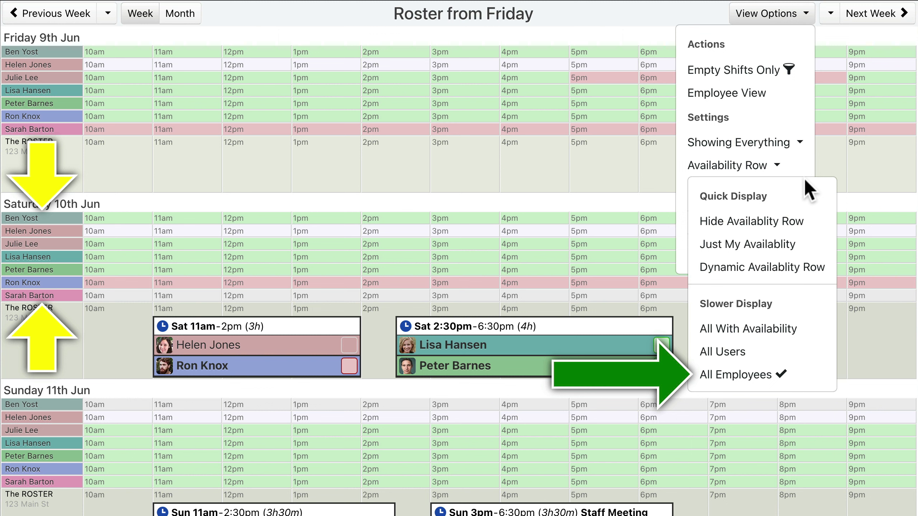
# Hide the availability row in the roster and close the view options
pyautogui.click(765, 232)
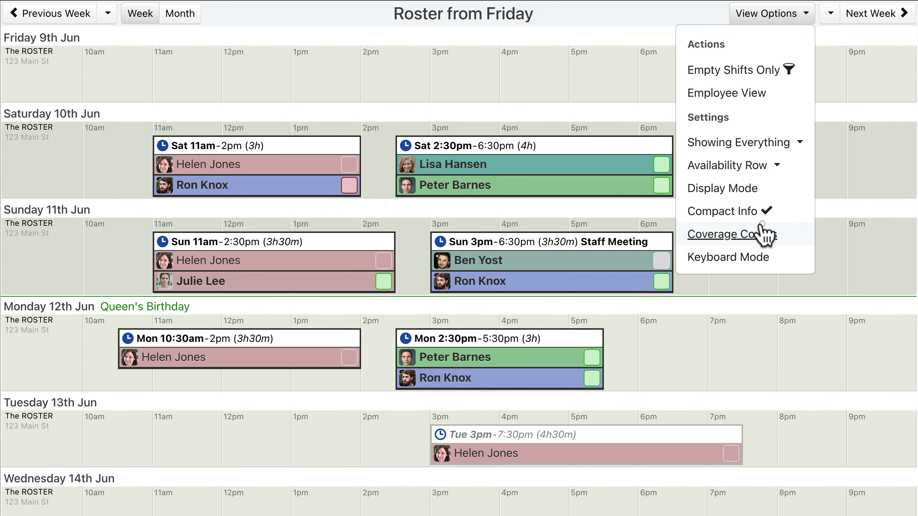
pyautogui.click(771, 18)
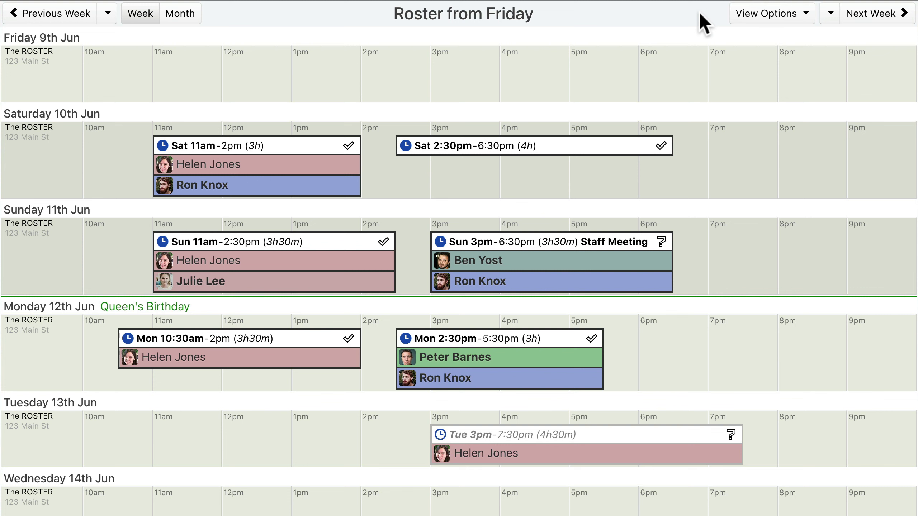
# Assign the first listed employee, marked as willing, to the Saturday 2:30pm-6:30pm shift
pyautogui.click(535, 146)
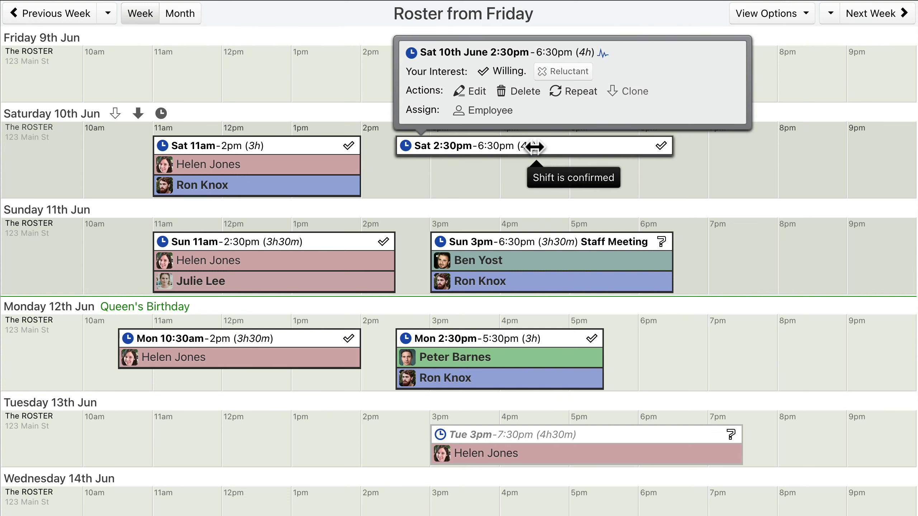
pyautogui.click(485, 111)
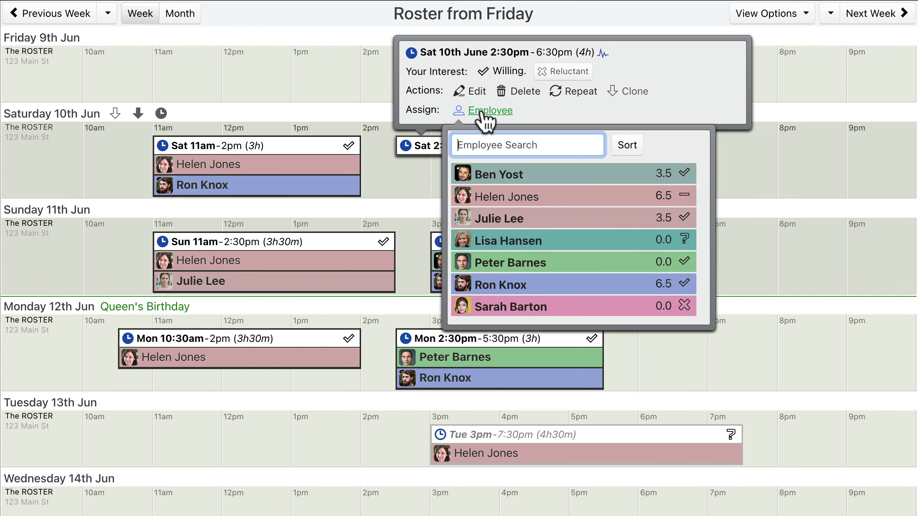
pyautogui.click(575, 176)
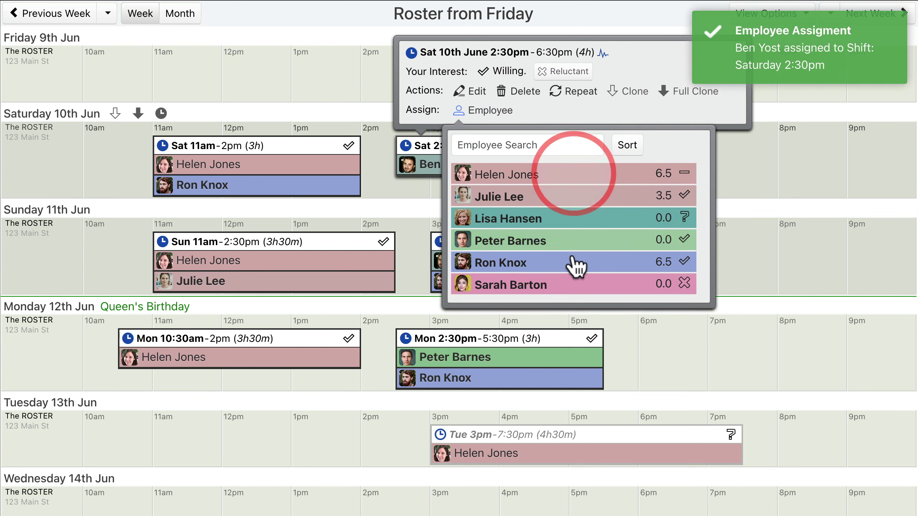
pyautogui.click(578, 273)
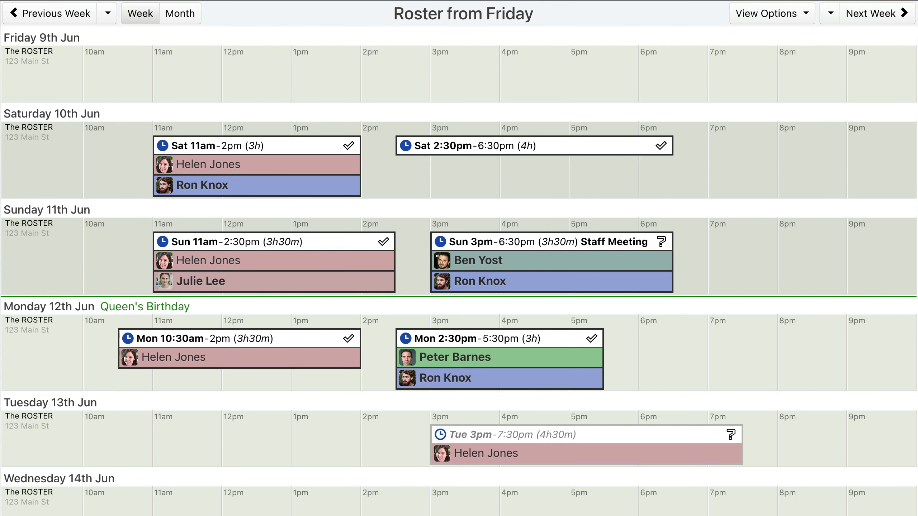
# Search the assignable employees of the Saturday 2:30pm-6:30pm shift for "son" and clear the search
pyautogui.click(533, 146)
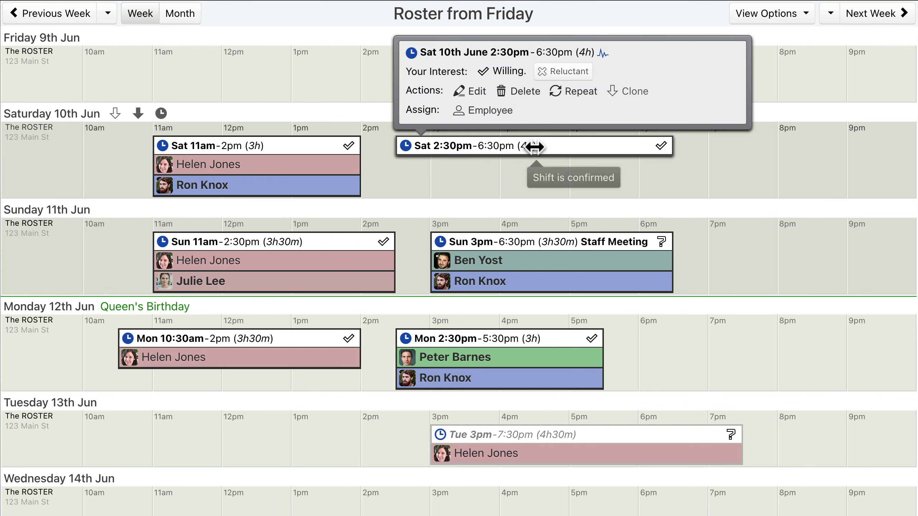
pyautogui.click(487, 111)
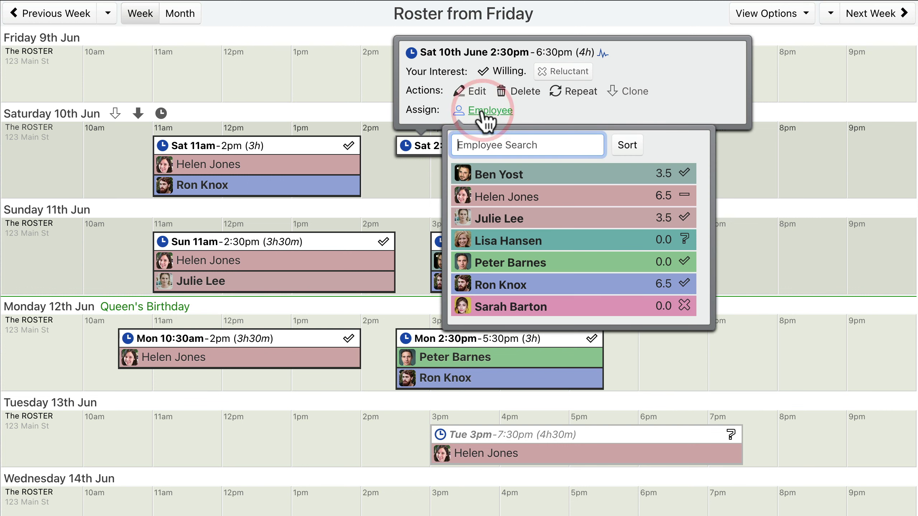
pyautogui.click(528, 145)
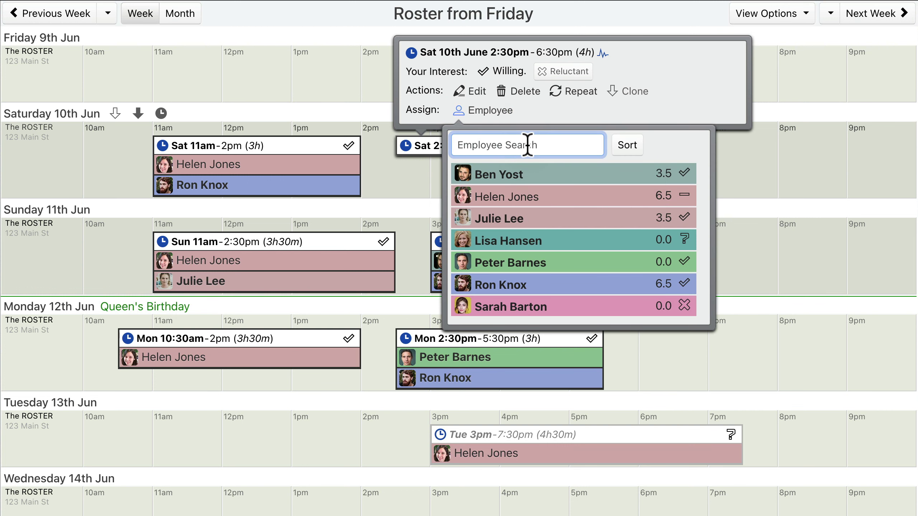
pyautogui.write('so')
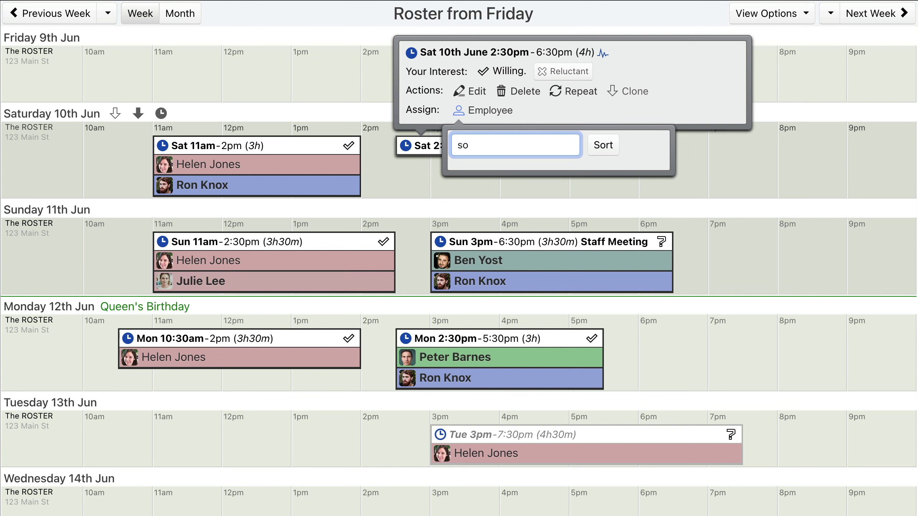
pyautogui.write('n')
pyautogui.press('BackSpace')
pyautogui.press('BackSpace')
pyautogui.press('BackSpace')
# Filter the assignable employees by "b", narrow the search to "bar", and restore the full list
pyautogui.write('b')
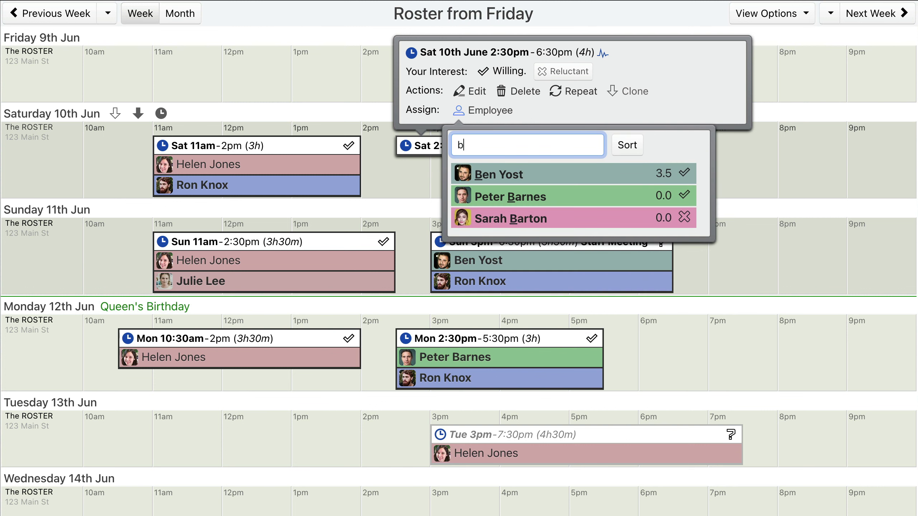
pyautogui.write('ar')
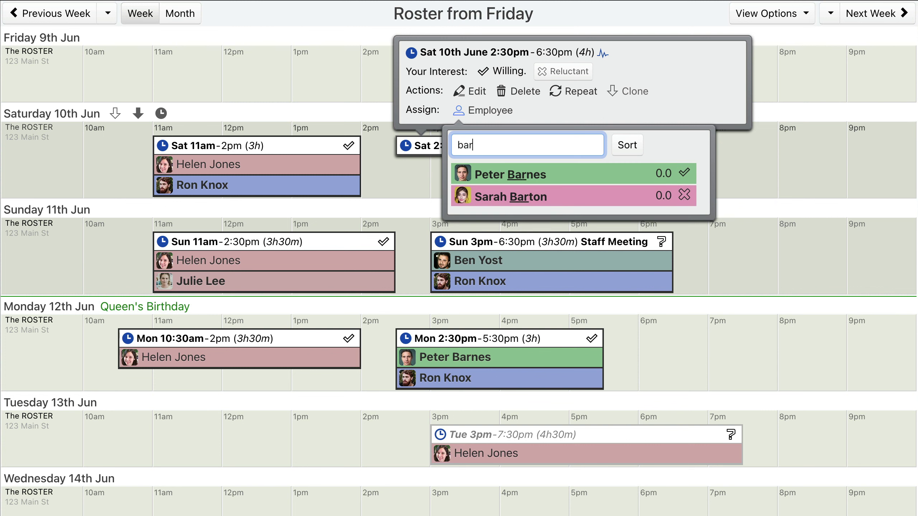
pyautogui.press('BackSpace')
pyautogui.press('BackSpace')
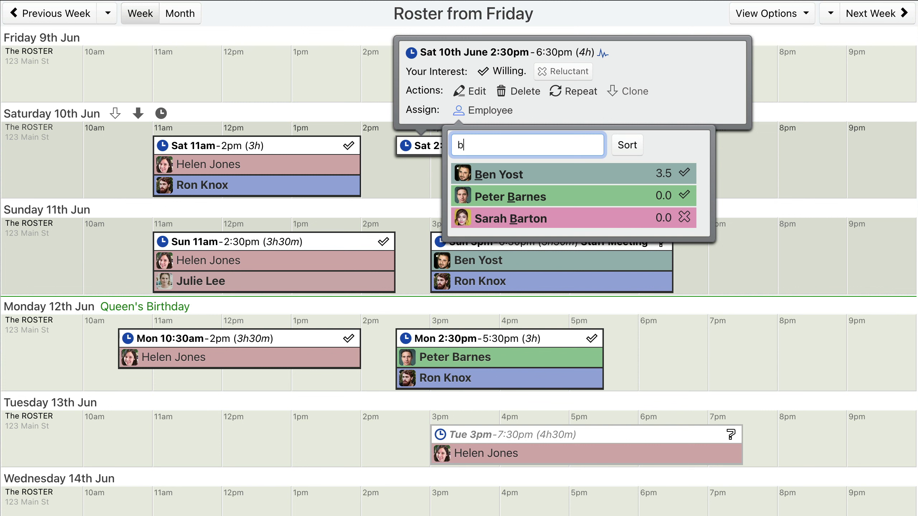
pyautogui.press('BackSpace')
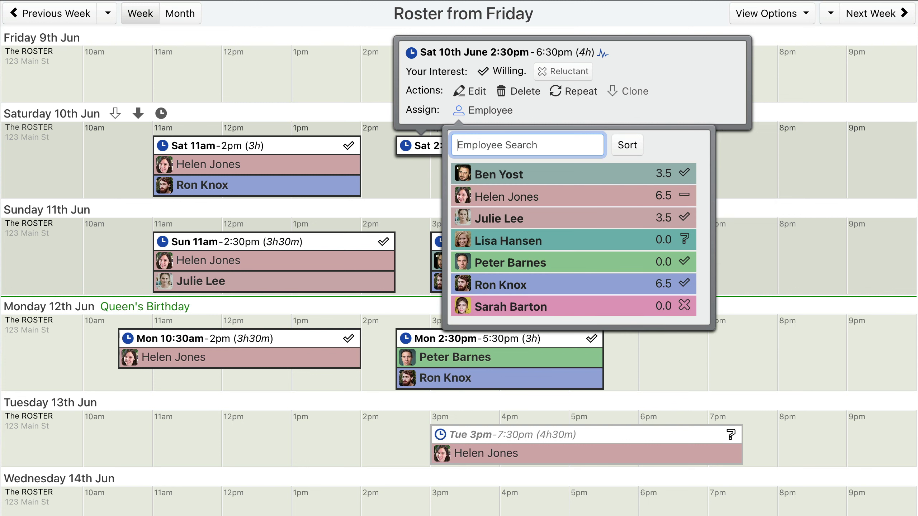
# Reopen the assignable employee list of the Saturday 2:30pm-6:30pm shift and show its sort options
pyautogui.click(482, 111)
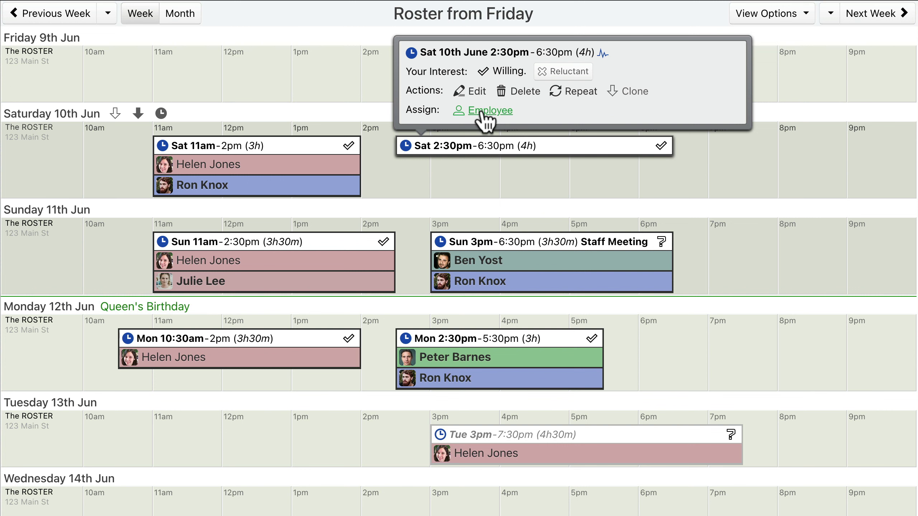
pyautogui.click(482, 111)
pyautogui.click(535, 147)
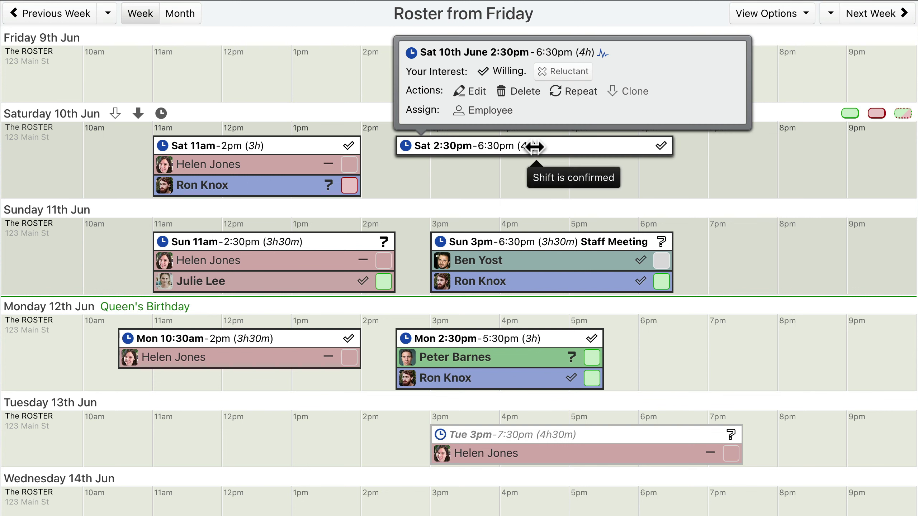
pyautogui.click(481, 110)
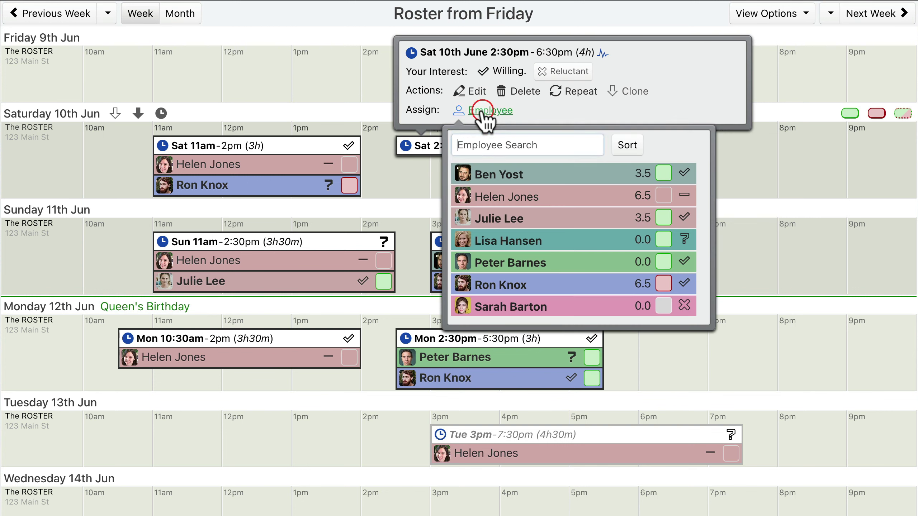
pyautogui.click(627, 146)
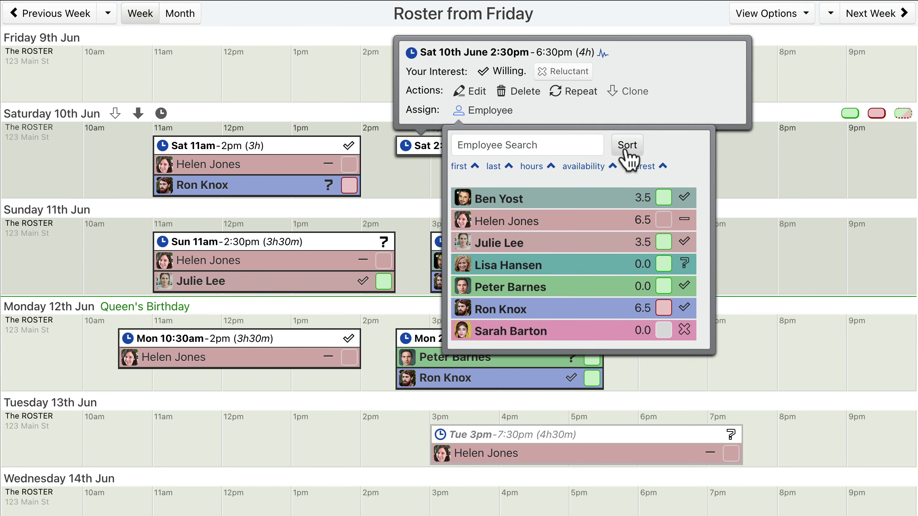
# Sort the assignable employees by last name and then by hours, reversing the hours order and switching it back
pyautogui.click(493, 167)
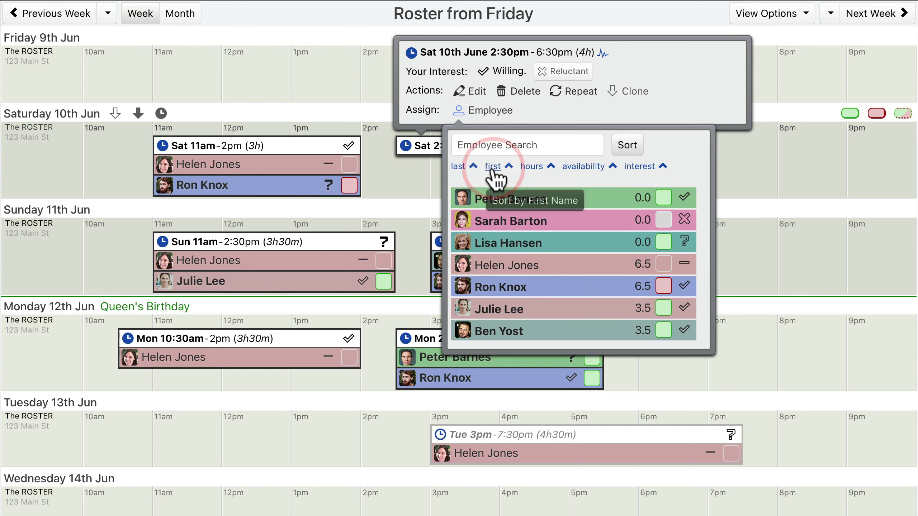
pyautogui.click(531, 168)
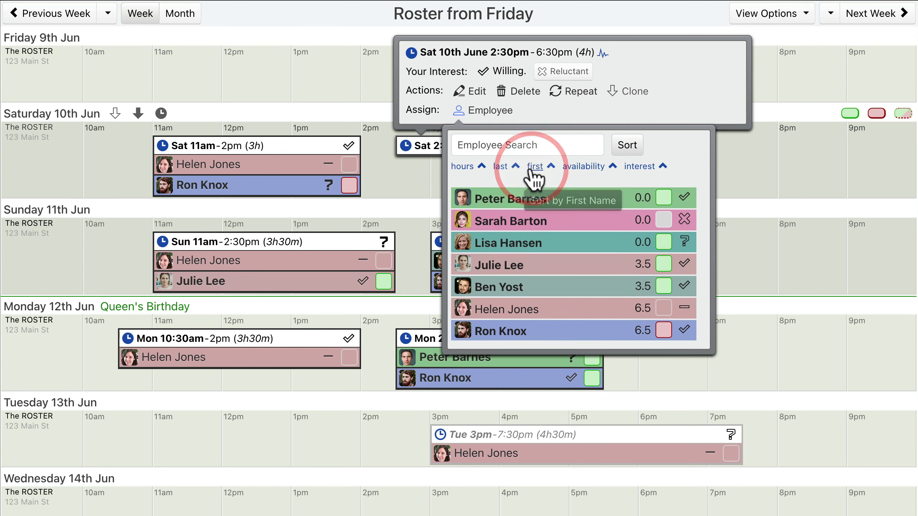
pyautogui.click(481, 167)
pyautogui.click(481, 167)
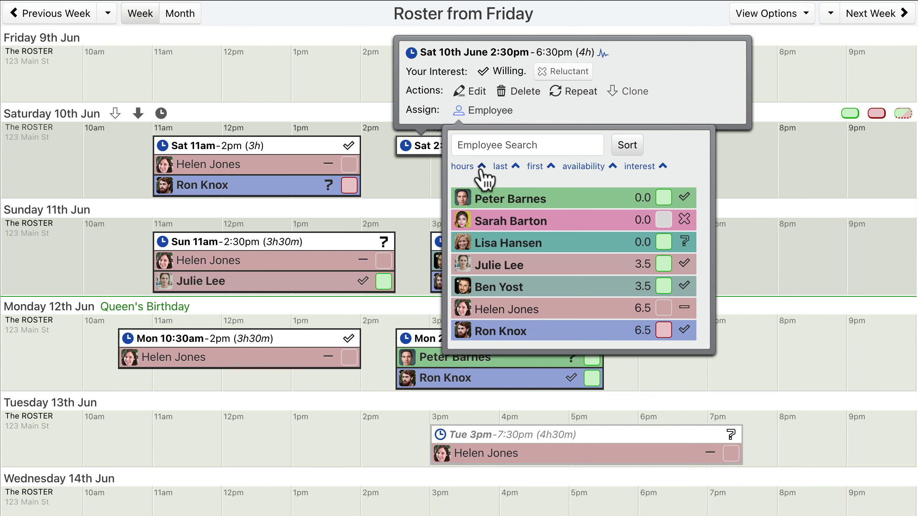
# Sort the assignable employees by availability first, followed by hours, interest and last name
pyautogui.click(501, 167)
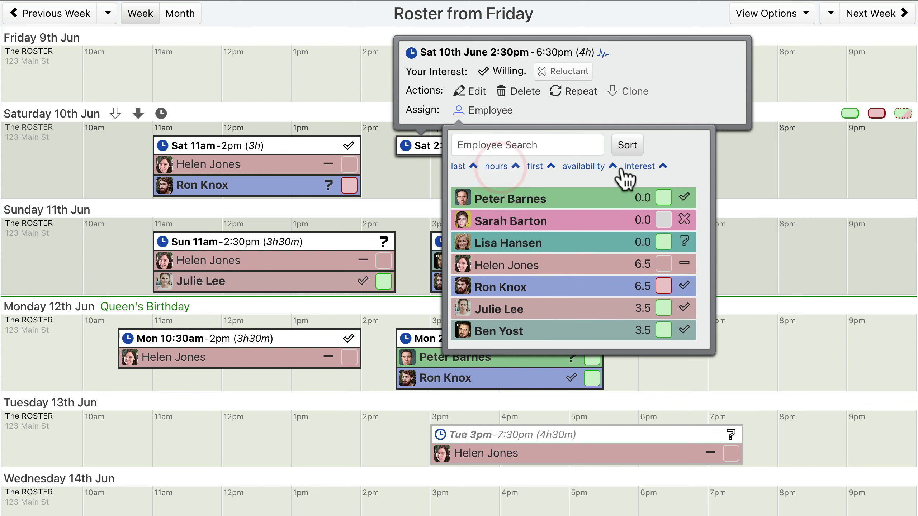
pyautogui.click(639, 167)
pyautogui.click(550, 167)
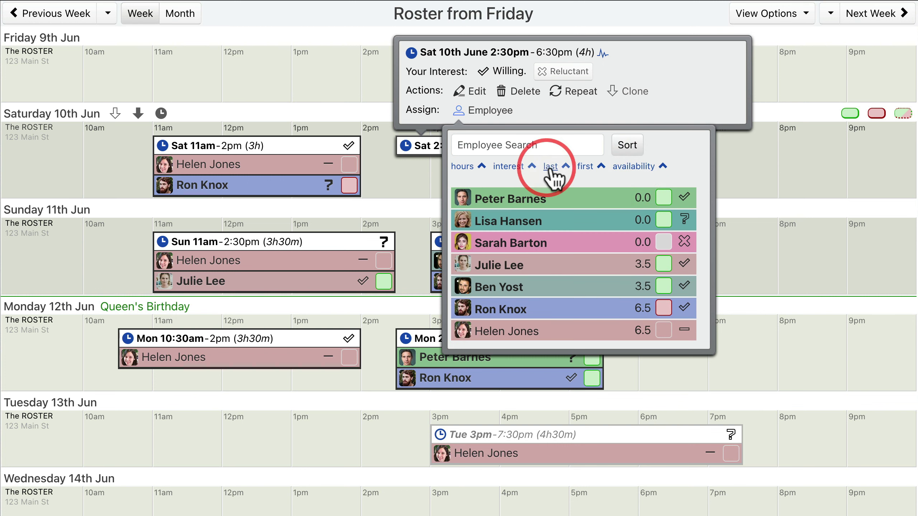
pyautogui.click(633, 167)
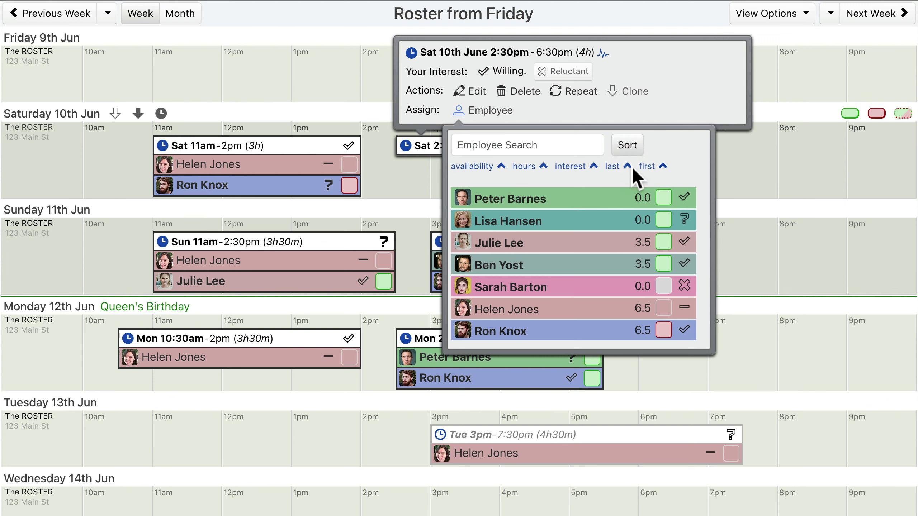
# Assign the first employee in the sorted list to the Saturday 2:30pm-6:30pm shift and close the sort options and list
pyautogui.click(576, 199)
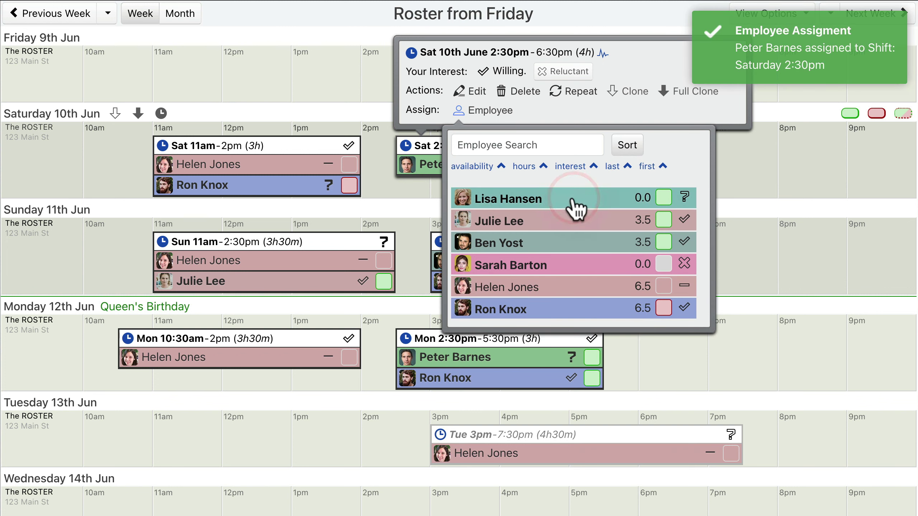
pyautogui.click(626, 154)
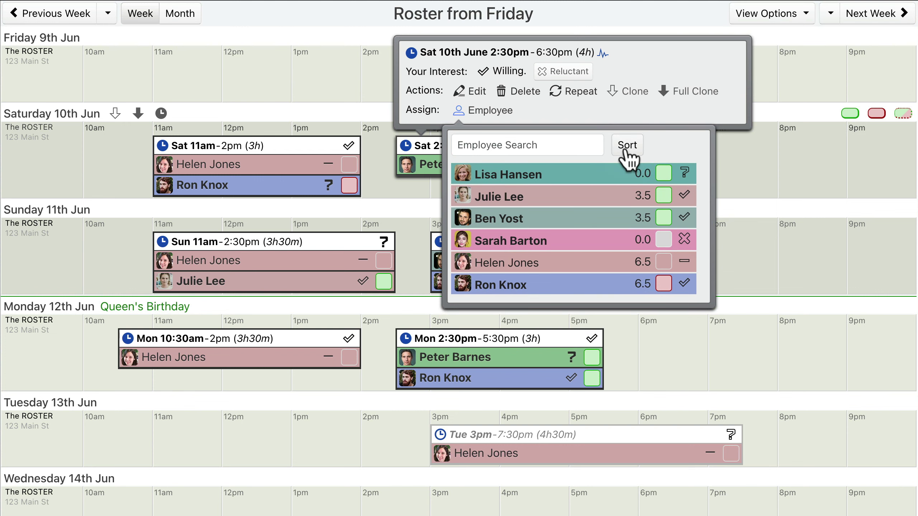
pyautogui.click(482, 111)
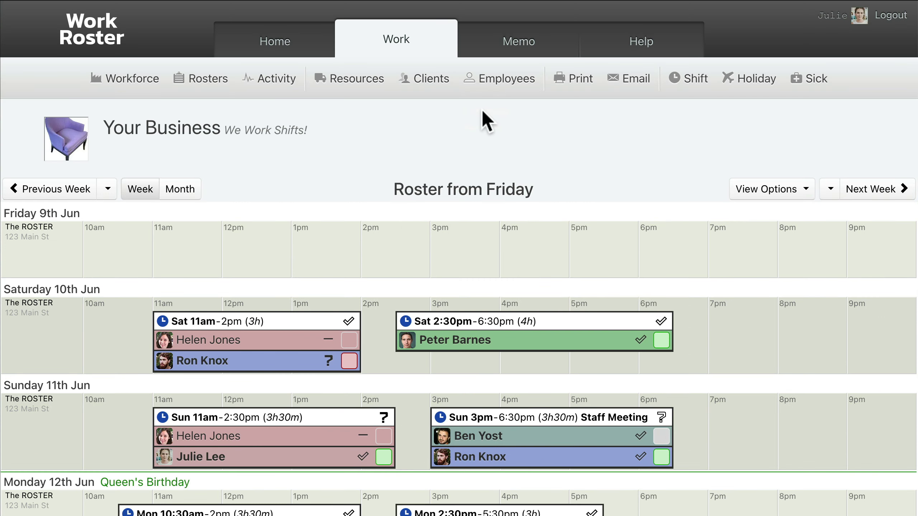
# View the business's resource list, followed by its client list
pyautogui.click(349, 81)
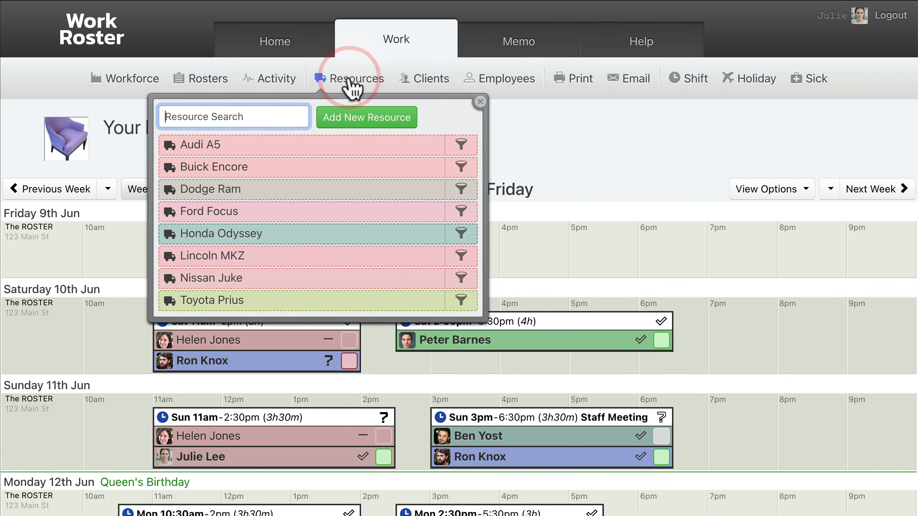
pyautogui.click(426, 86)
pyautogui.scroll(-5, 426, 87)
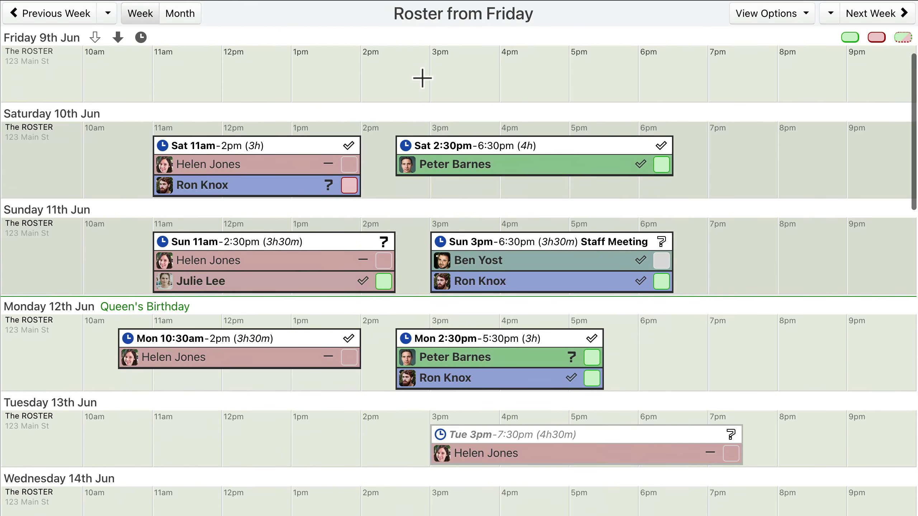
# Assign the Nissan Juke resource to the Saturday 2:30pm-6:30pm shift
pyautogui.moveTo(535, 146)
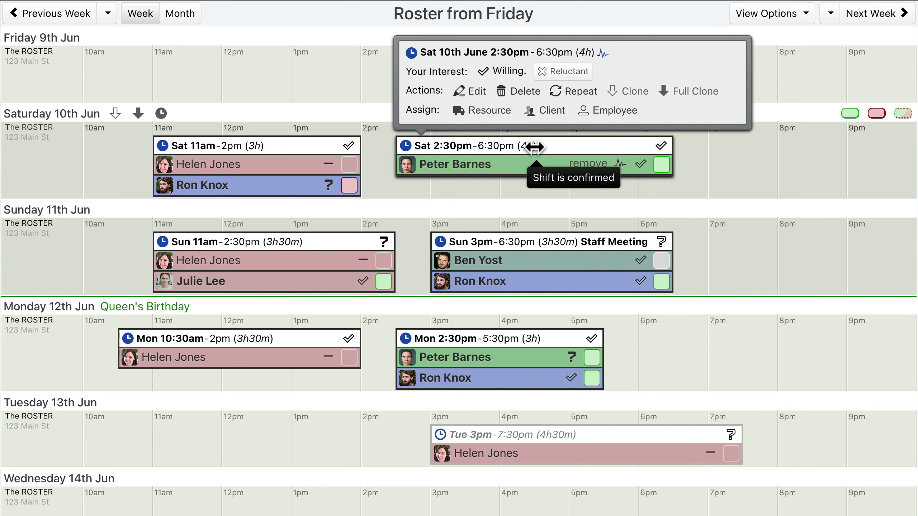
pyautogui.click(483, 111)
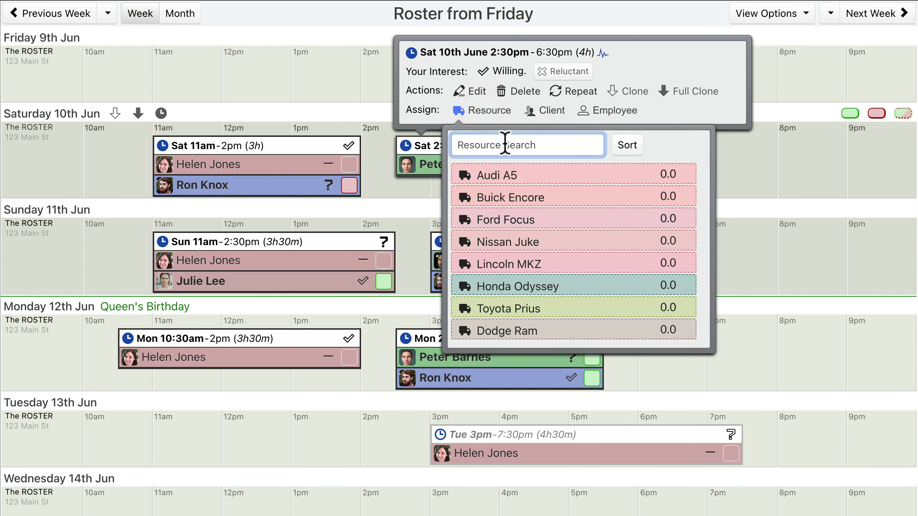
pyautogui.click(574, 242)
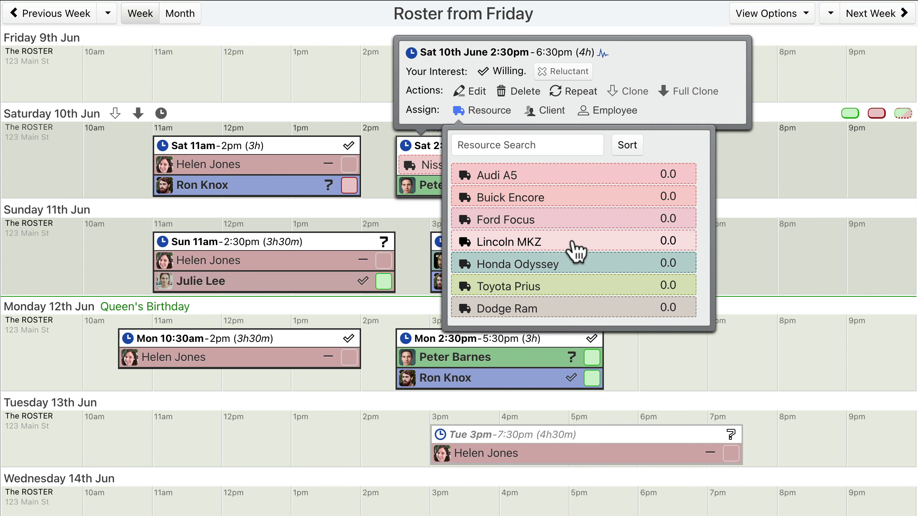
# Assign the fifth listed client to the Saturday 2:30pm-6:30pm shift and close the client list
pyautogui.click(546, 111)
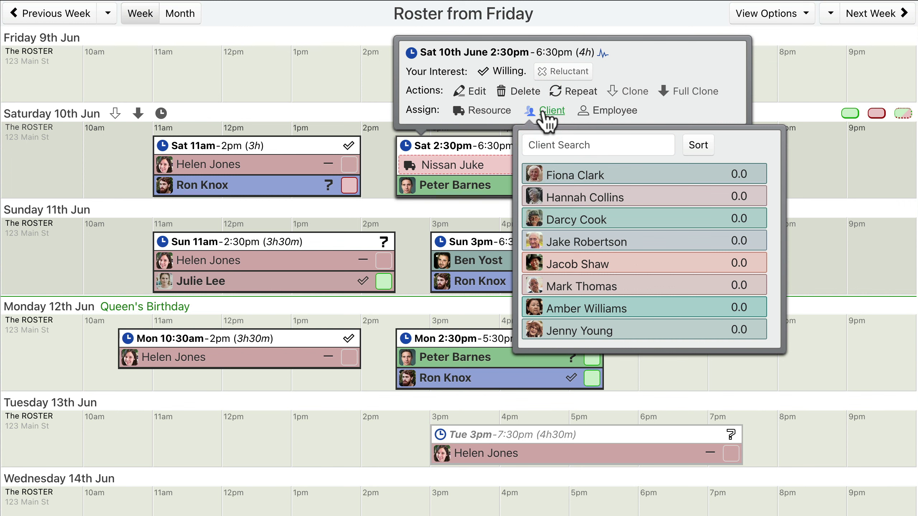
pyautogui.click(640, 265)
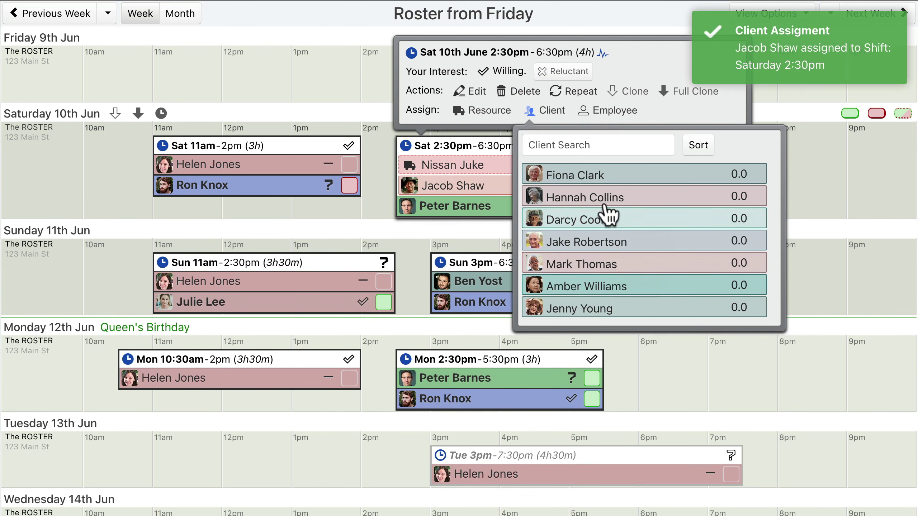
pyautogui.click(544, 113)
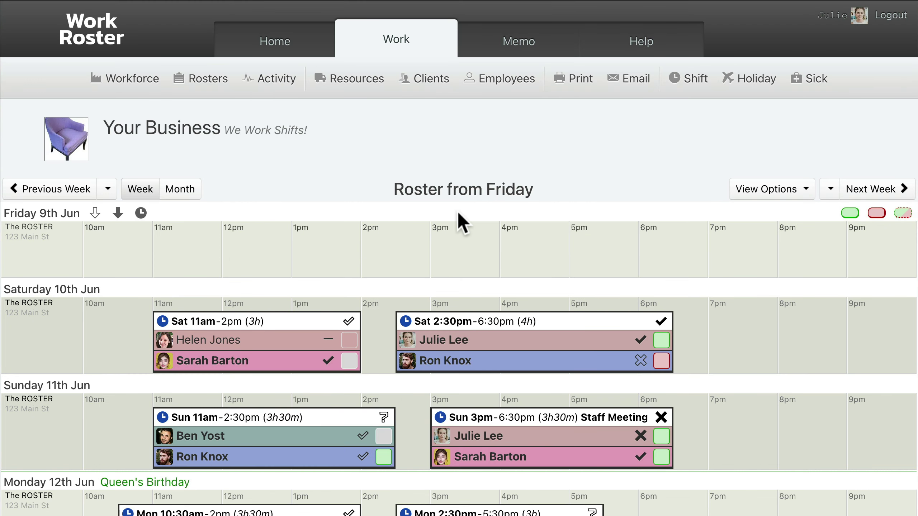
# Filter the roster to the employee marked with a briefcase in the employee list, and clear the filter
pyautogui.click(498, 85)
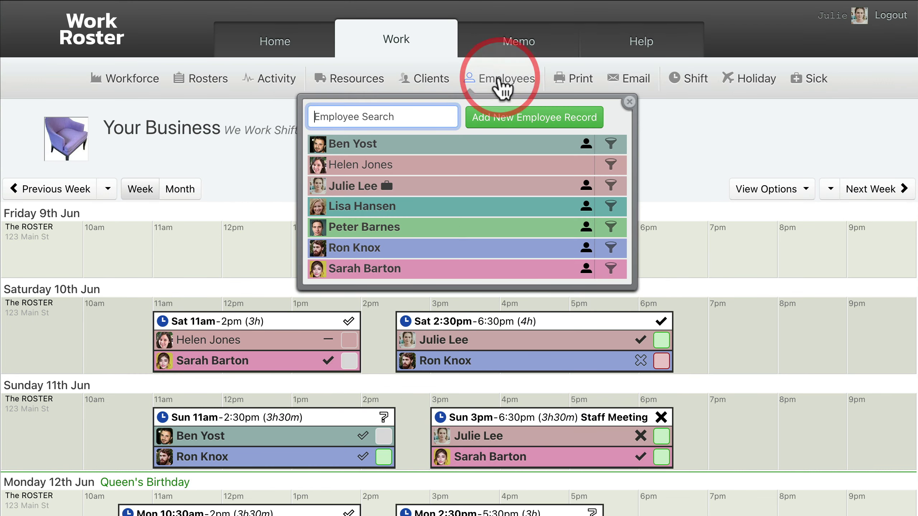
pyautogui.click(611, 187)
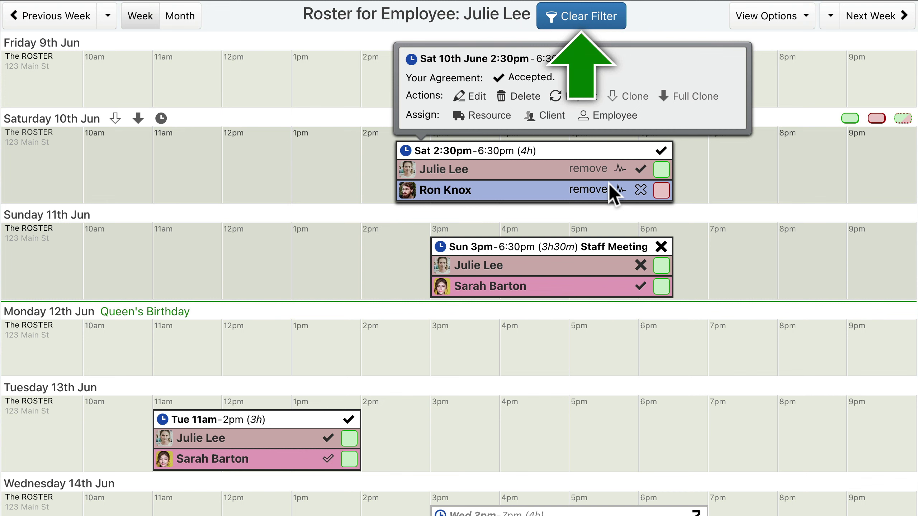
pyautogui.click(581, 24)
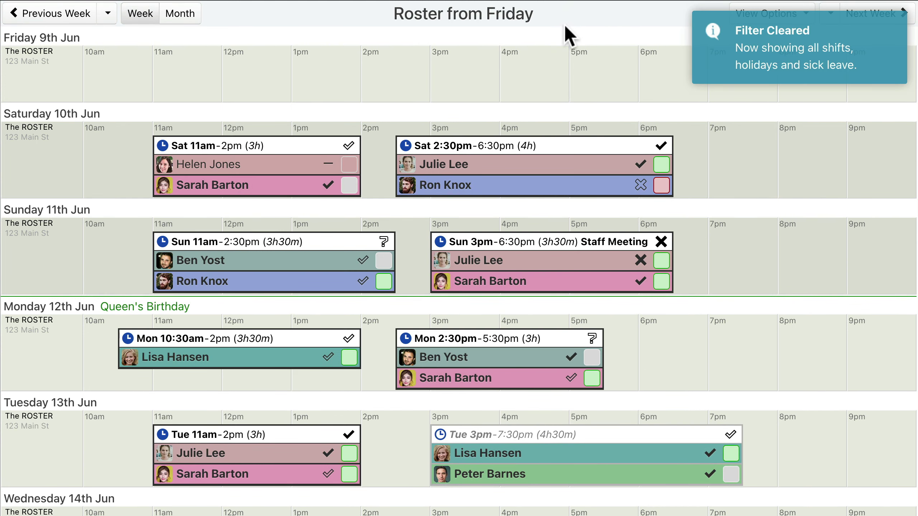
# Open the record of the first employee on the Saturday 11am-2pm shift and filter the roster to that employee
pyautogui.click(246, 165)
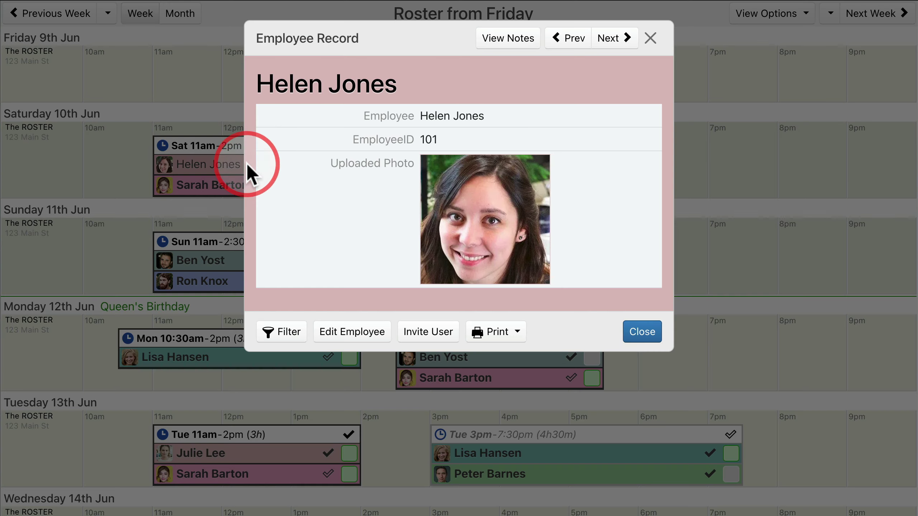
pyautogui.click(280, 334)
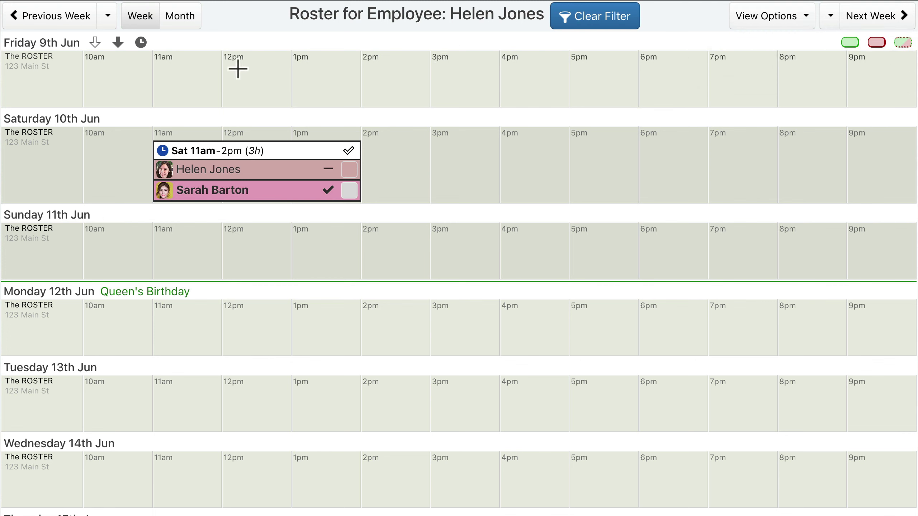
# Add an 11am-3pm shift on Friday 9th June for the filtered employee and clear the roster filter
pyautogui.click(153, 79)
pyautogui.moveTo(172, 80); pyautogui.dragTo(436, 79)
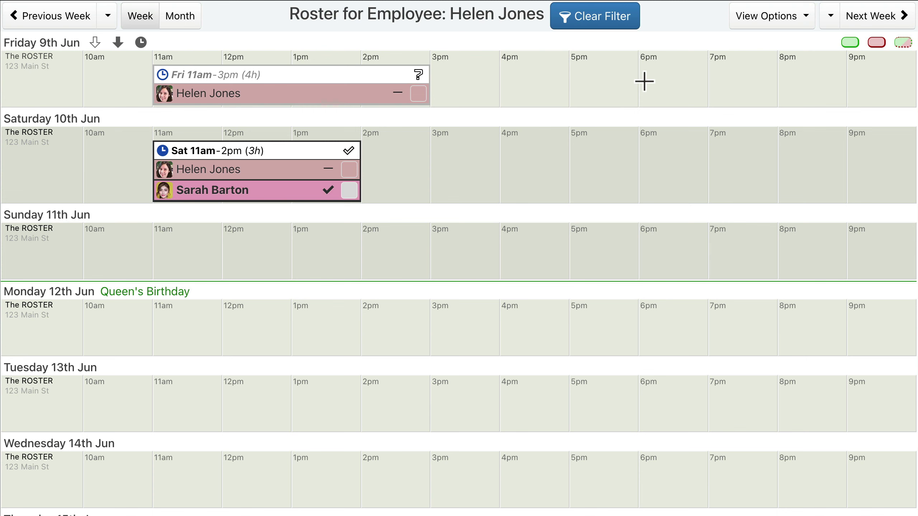
pyautogui.click(595, 18)
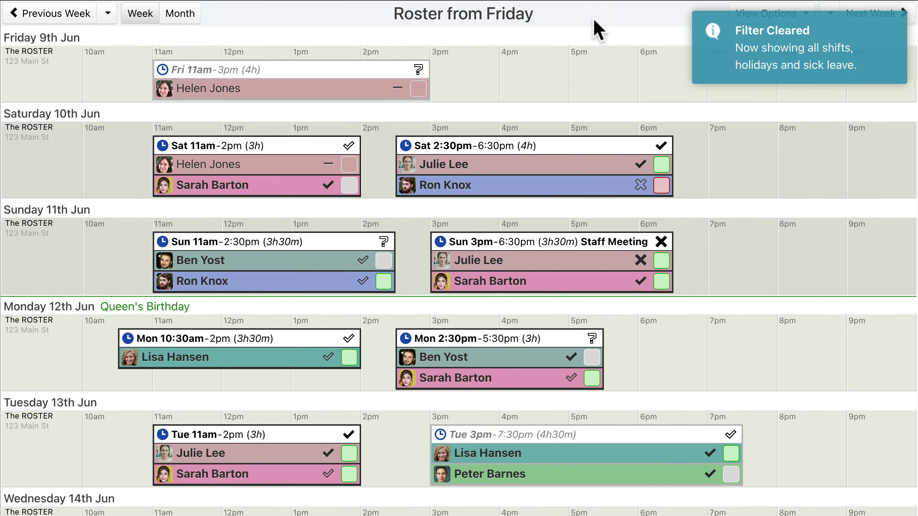